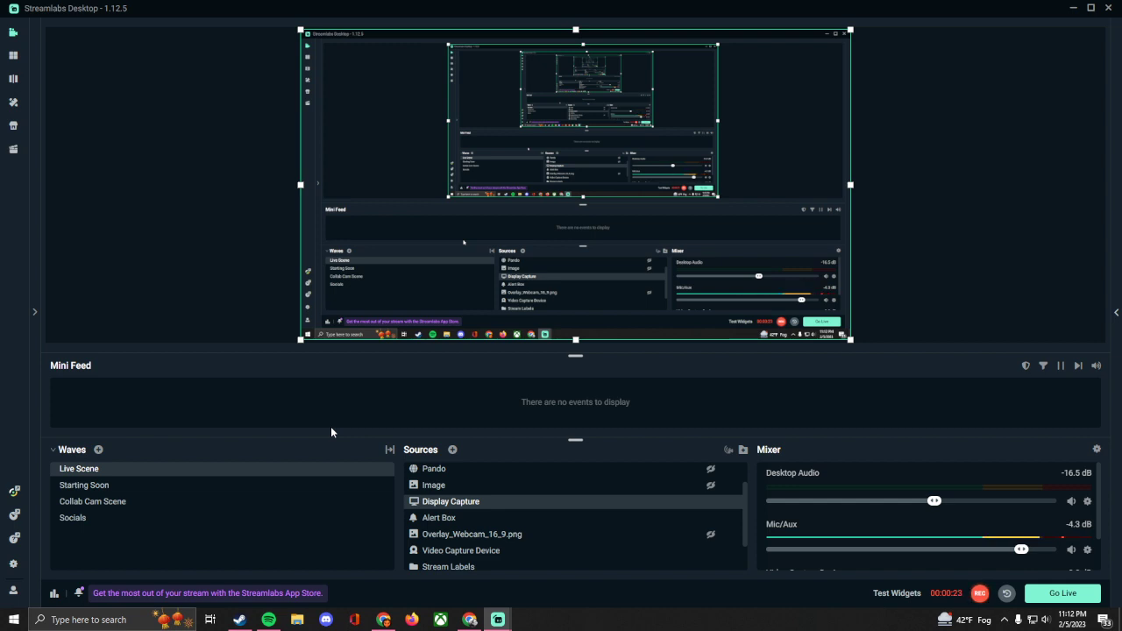
Step: Open the application settings and review the Output options for streaming, including encoder, bitrate and CPU usage preset
click(13, 564)
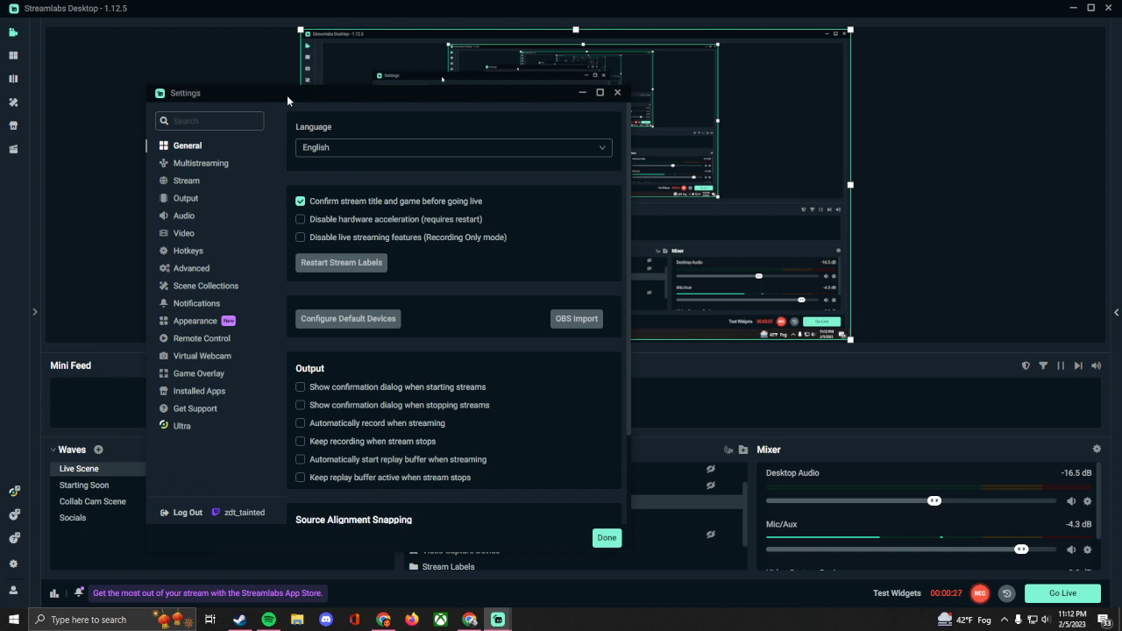
drag(287, 95, 410, 96)
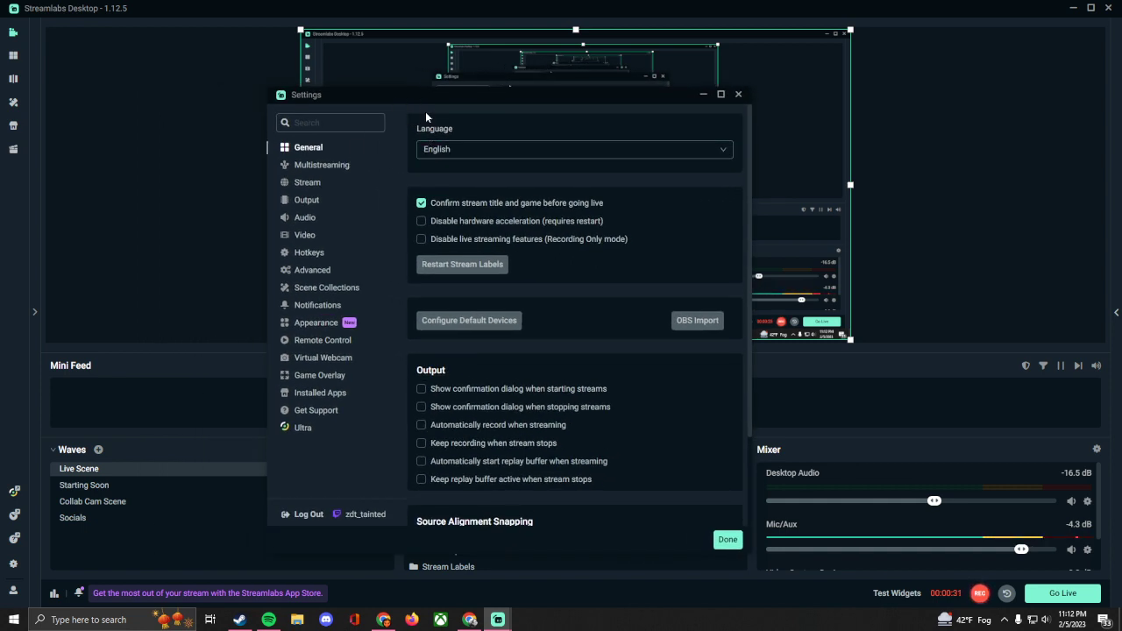
drag(536, 99, 851, 48)
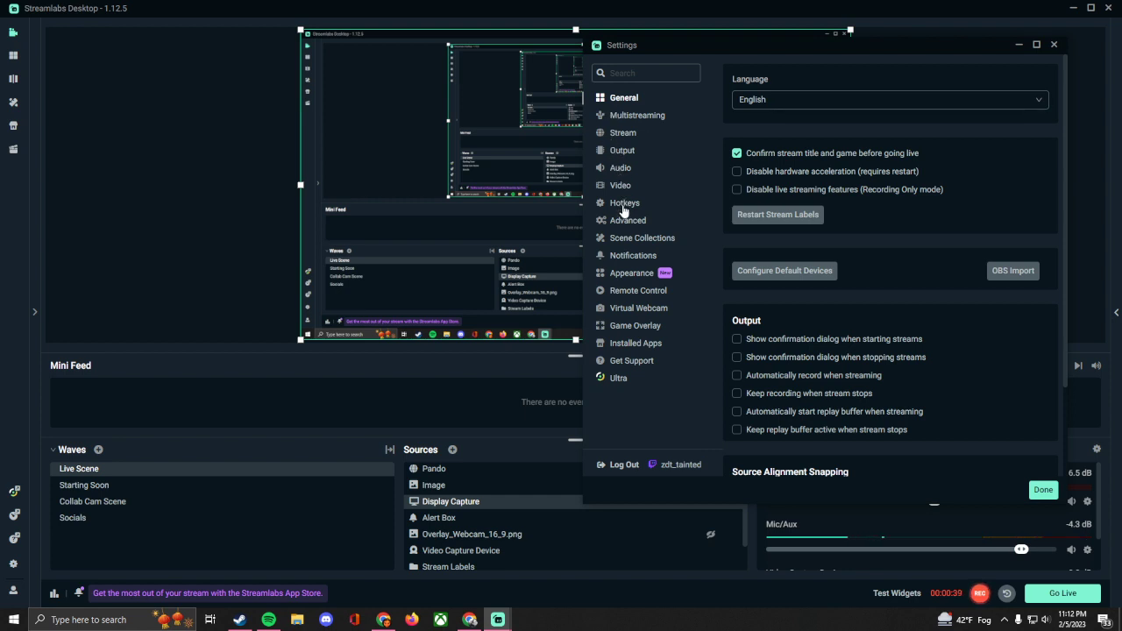
click(622, 152)
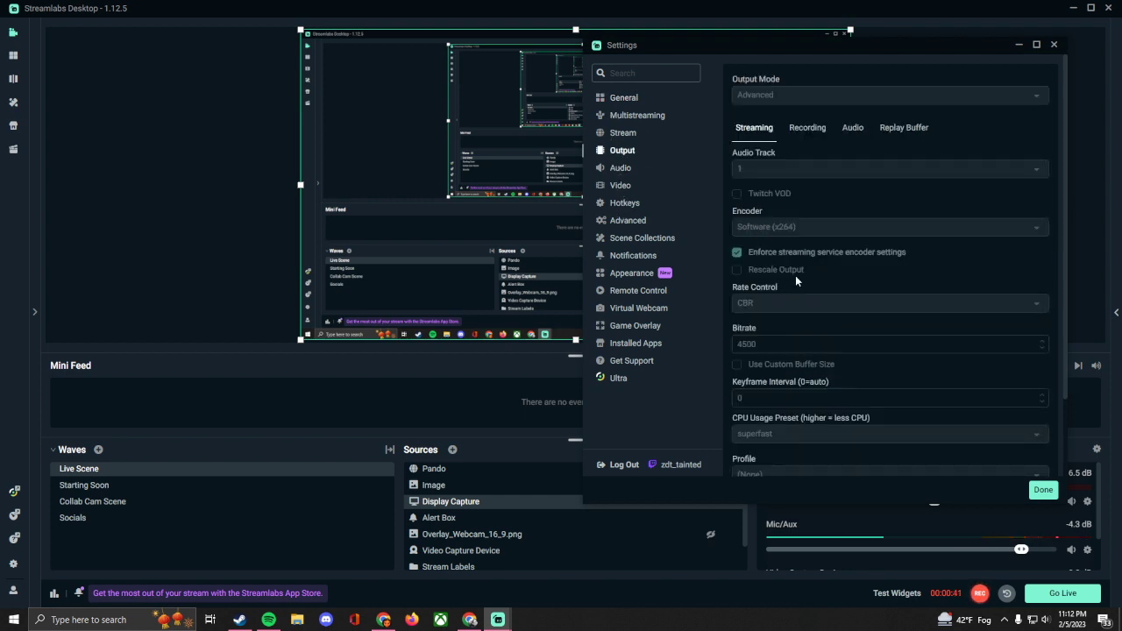
scroll(796, 275, down, 2)
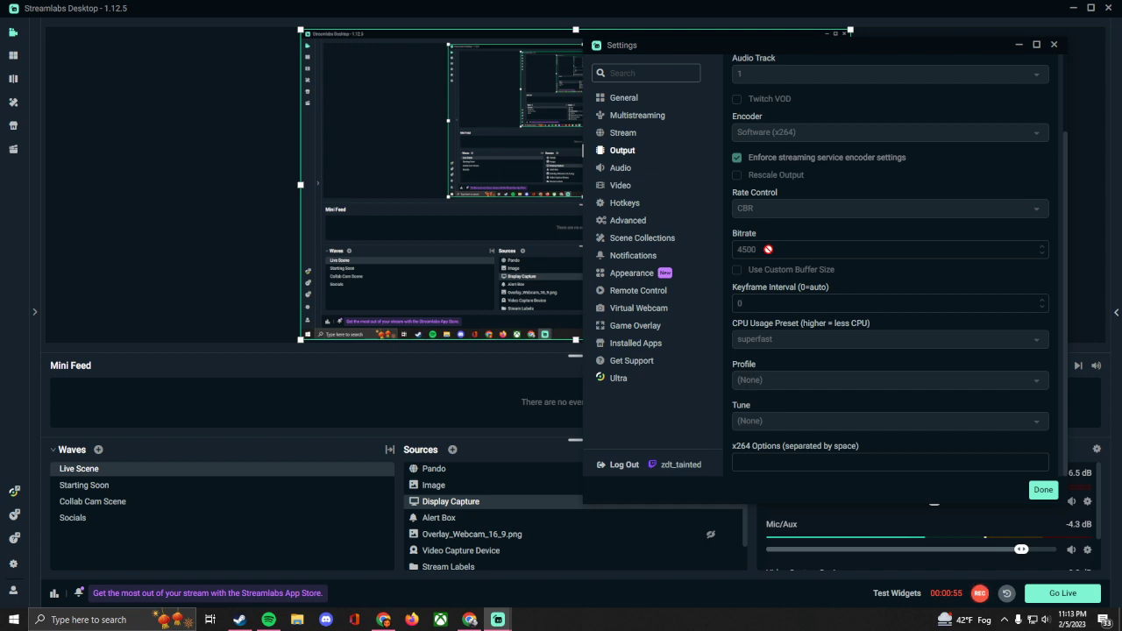
Step: Review the linked streaming platforms in the Stream settings, comparing with the Output page, and close the settings
click(628, 136)
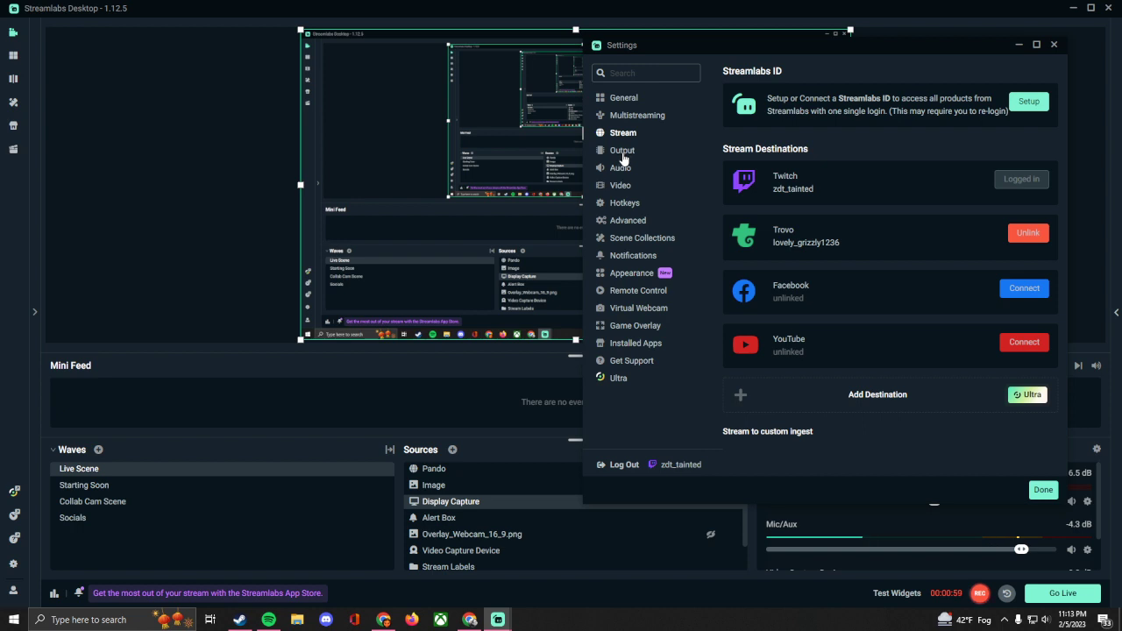
click(623, 155)
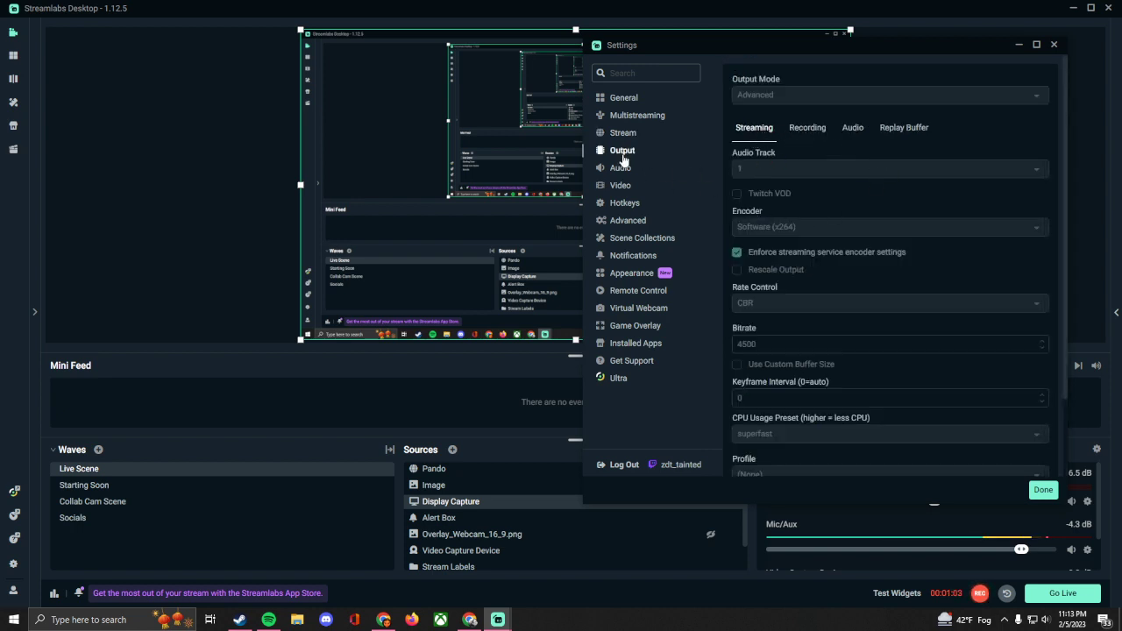
click(623, 136)
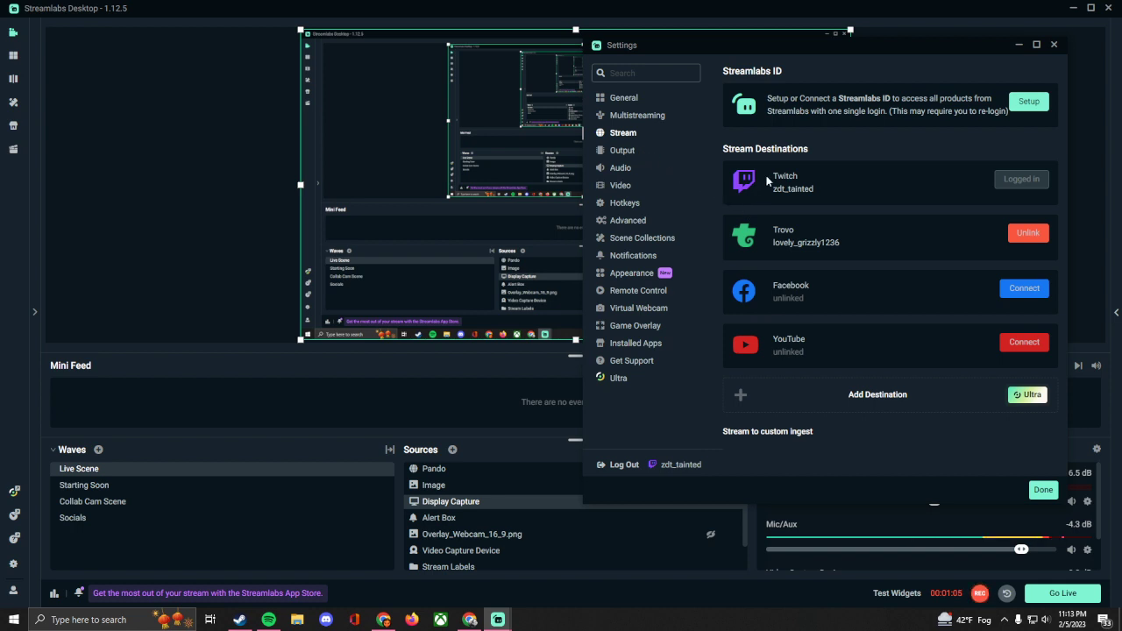
drag(807, 53, 338, 53)
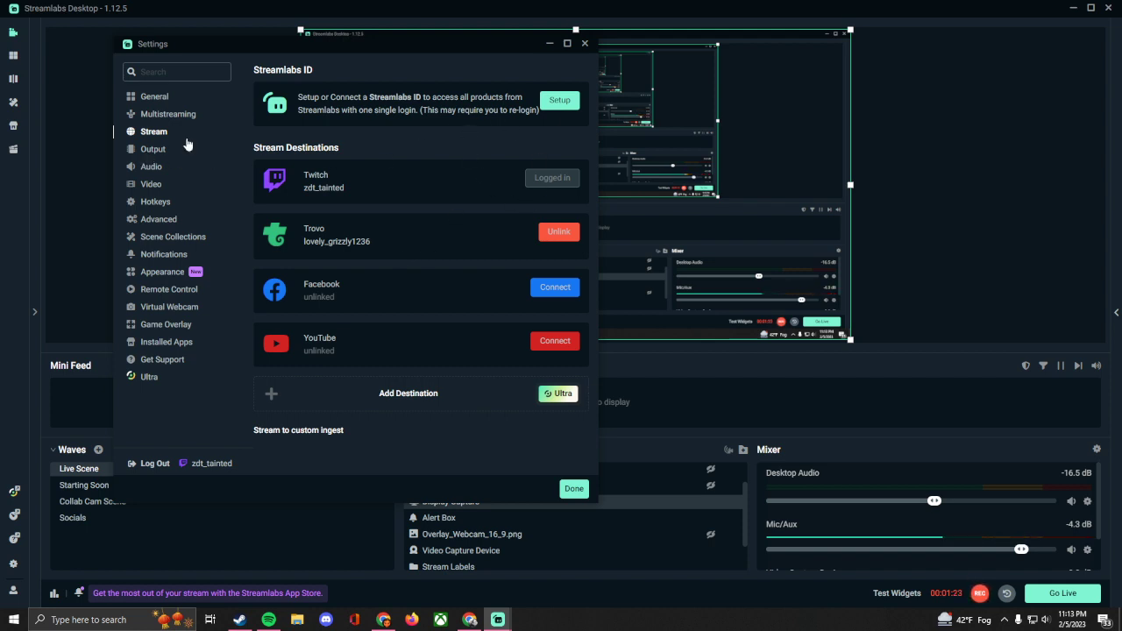
click(585, 43)
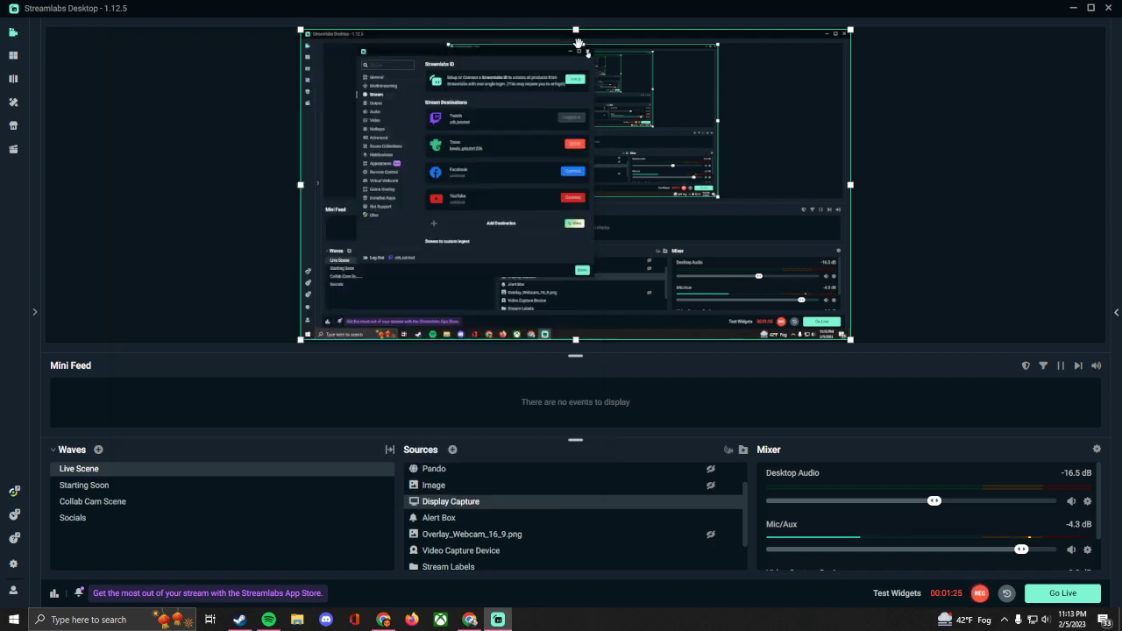
Step: View the layout editor and the app store, and return to the main editor with Studio Mode on
click(13, 56)
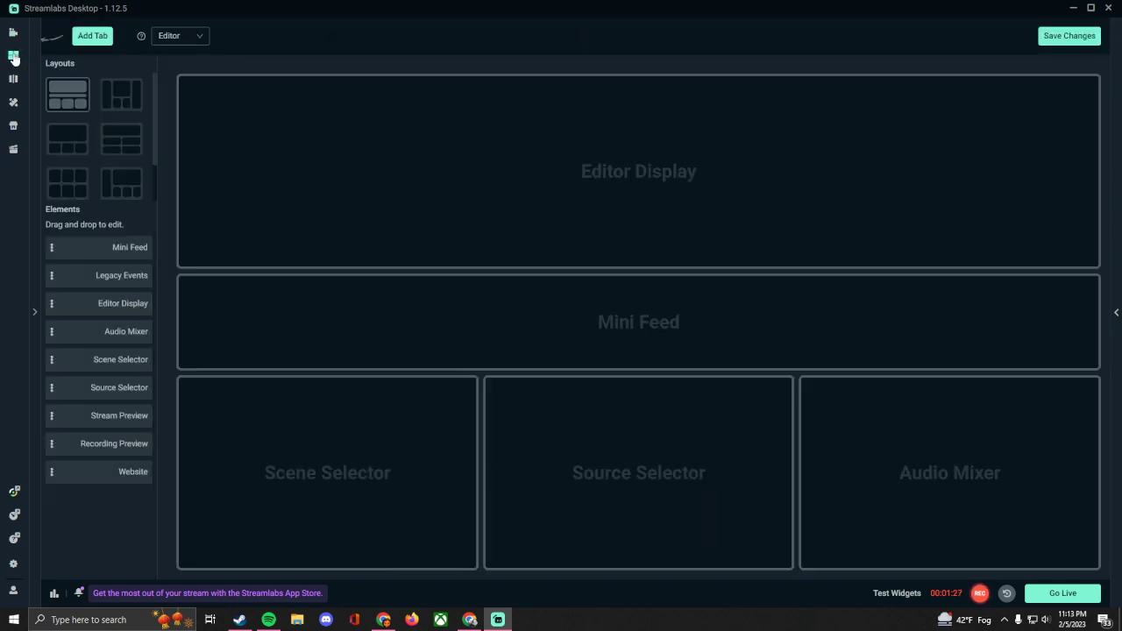
click(13, 126)
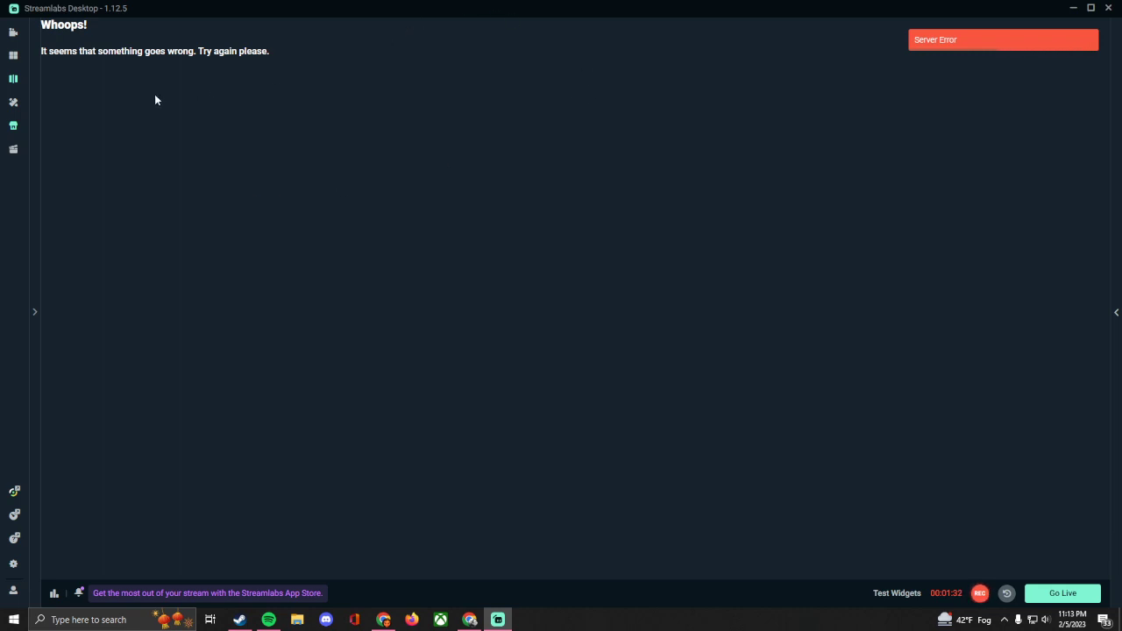
click(13, 32)
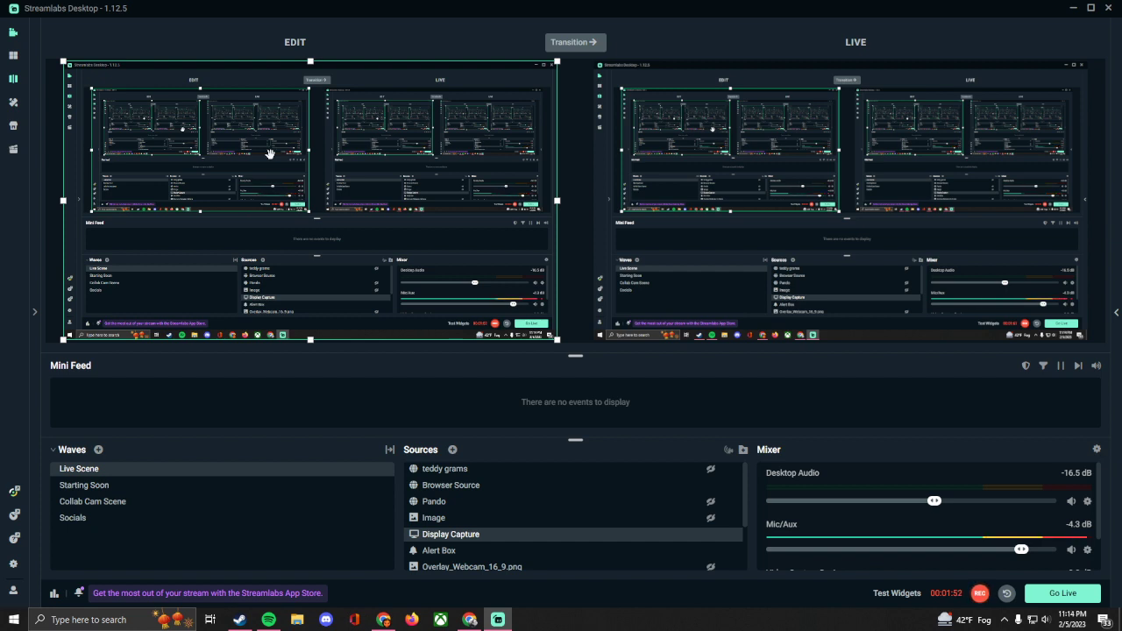
Step: Add a scene named New Scene and check which actions are available for it
click(97, 451)
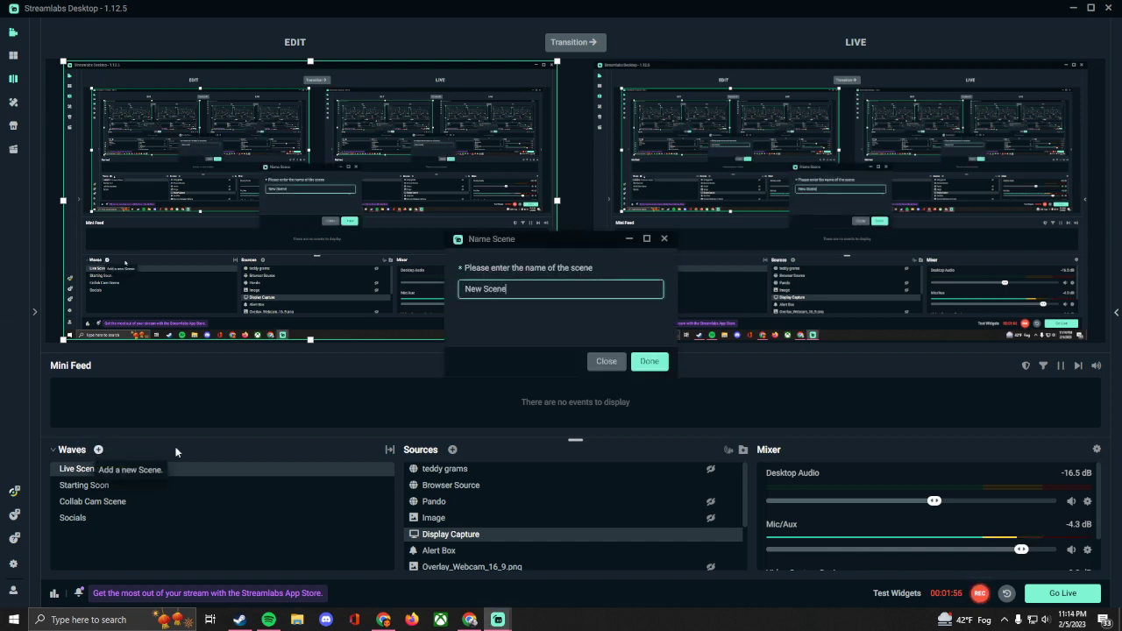
click(647, 360)
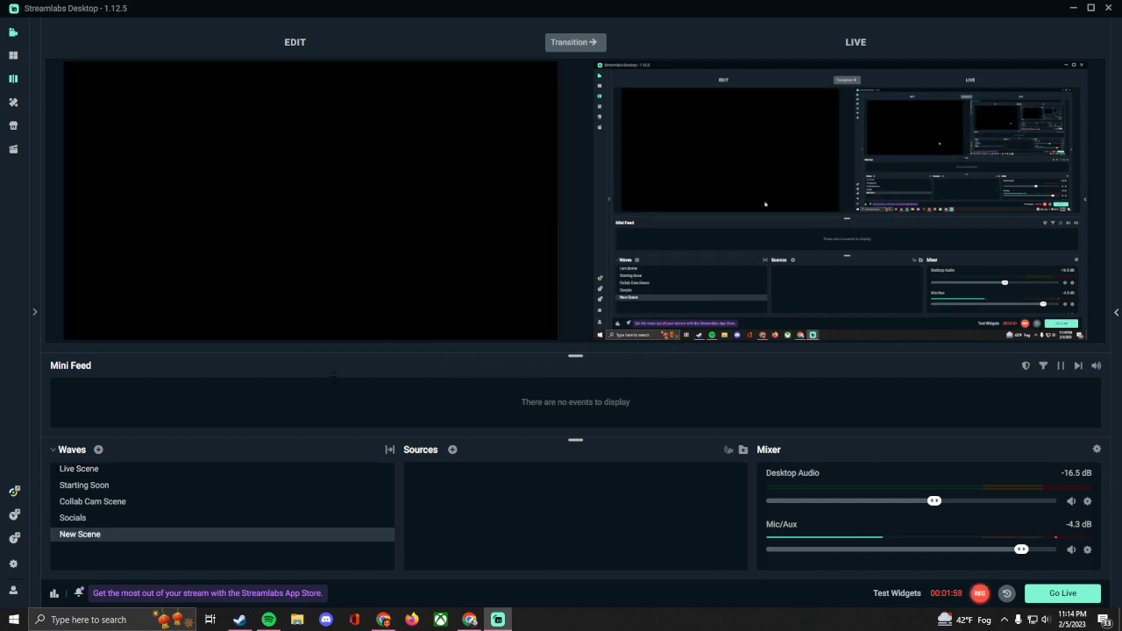
right_click(149, 537)
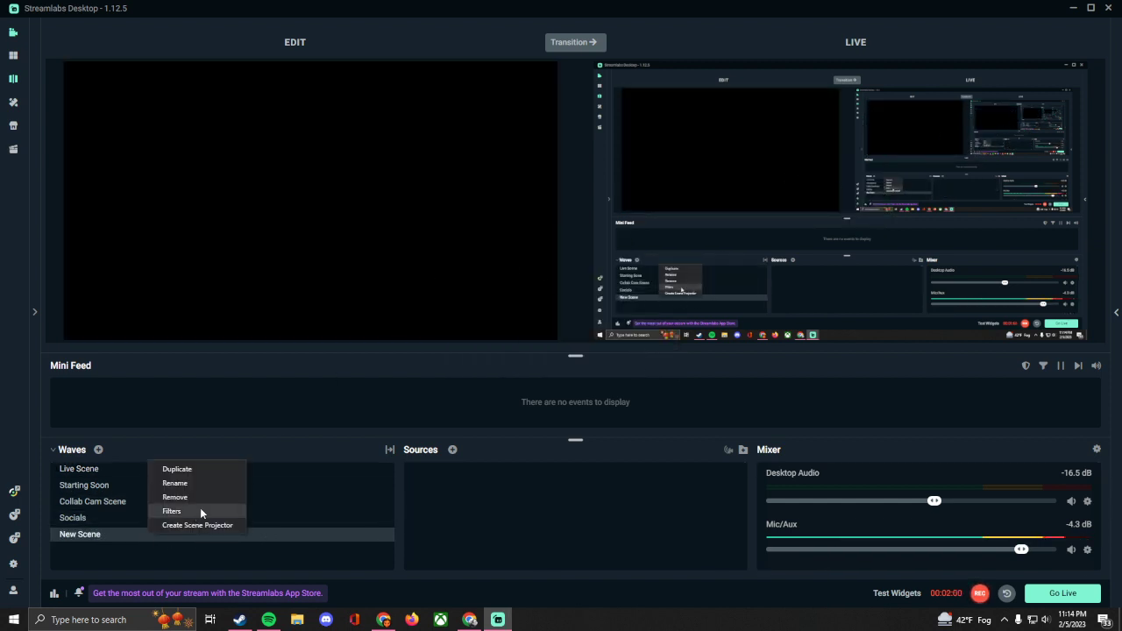
click(453, 450)
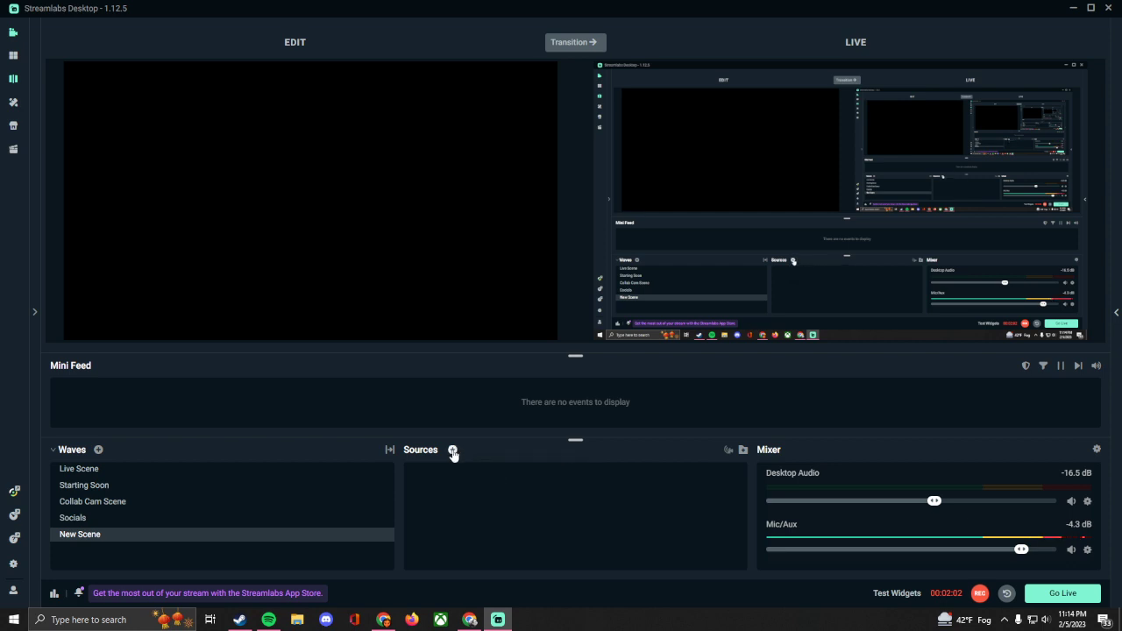
Step: Browse the available source types for New Scene across all, general, widget and app sources, without adding one
click(453, 450)
scroll(492, 321, down, 5)
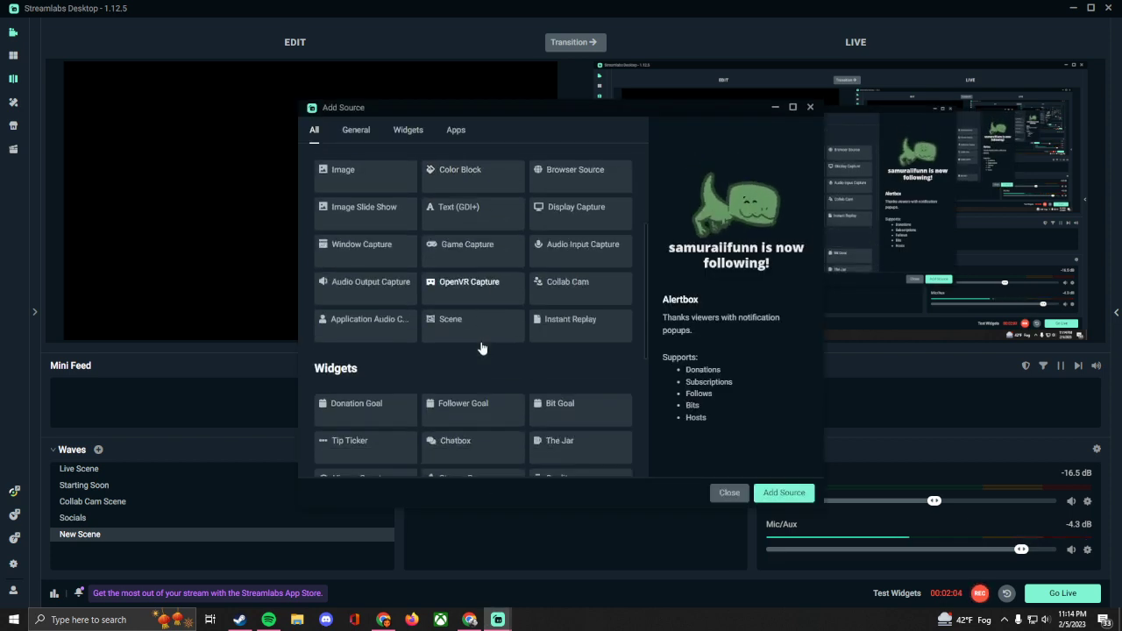
scroll(481, 342, up, 6)
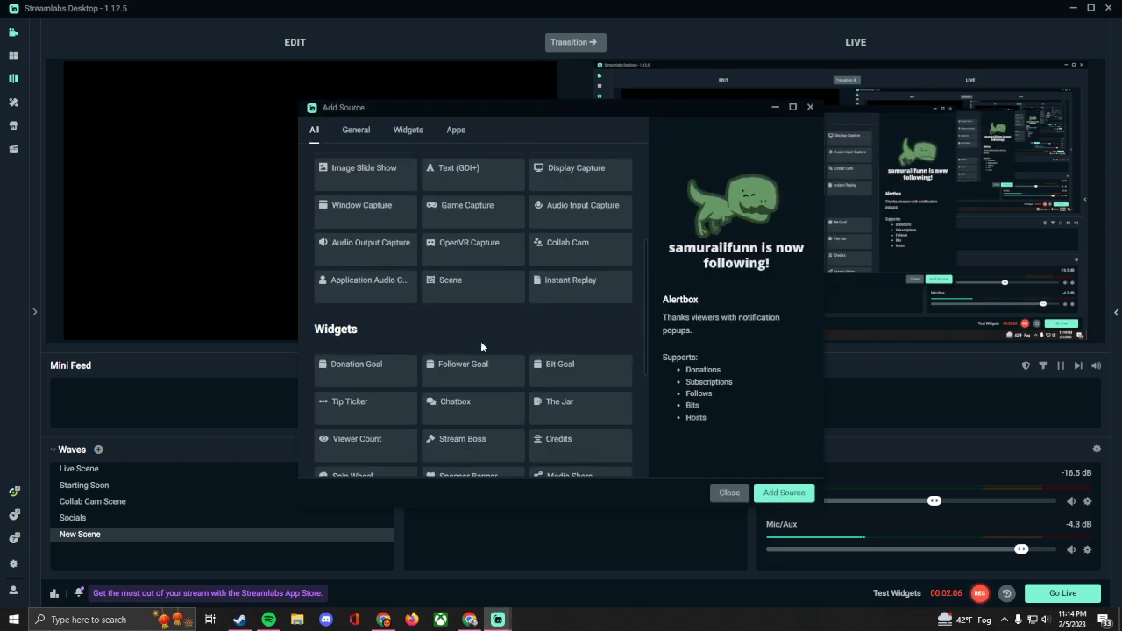
click(377, 136)
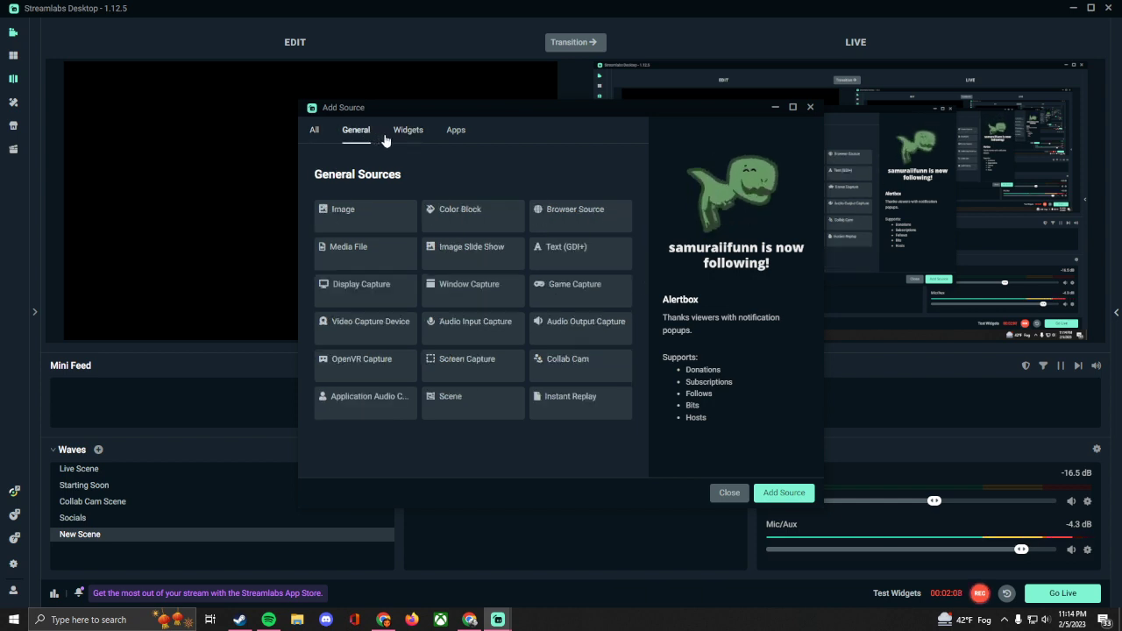
click(409, 132)
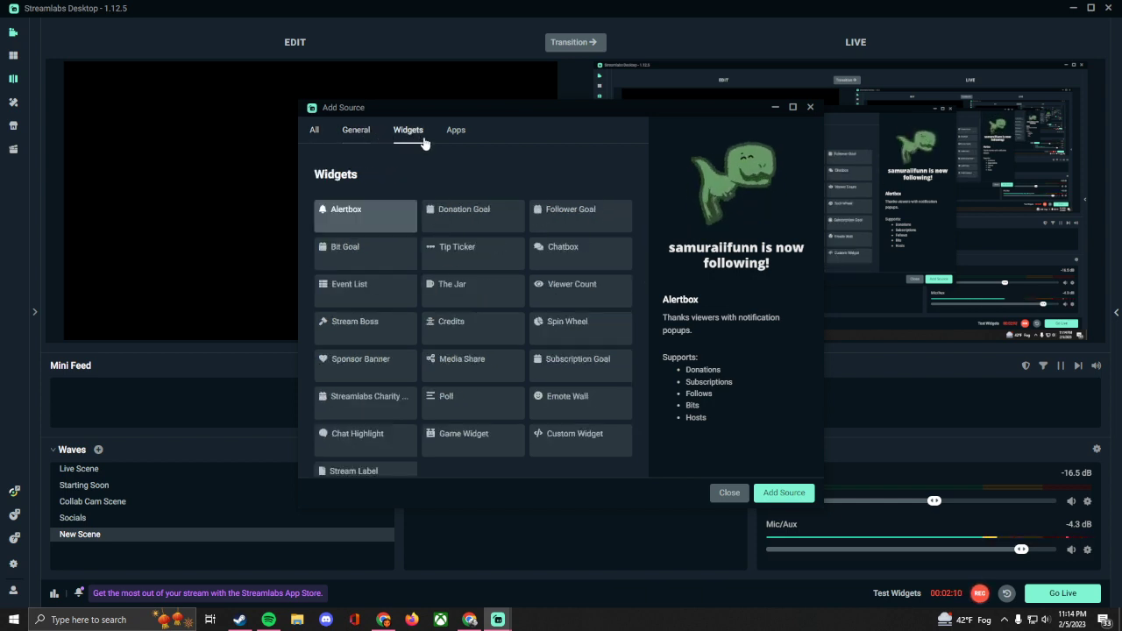
scroll(456, 305, down, 1)
scroll(459, 307, up, 1)
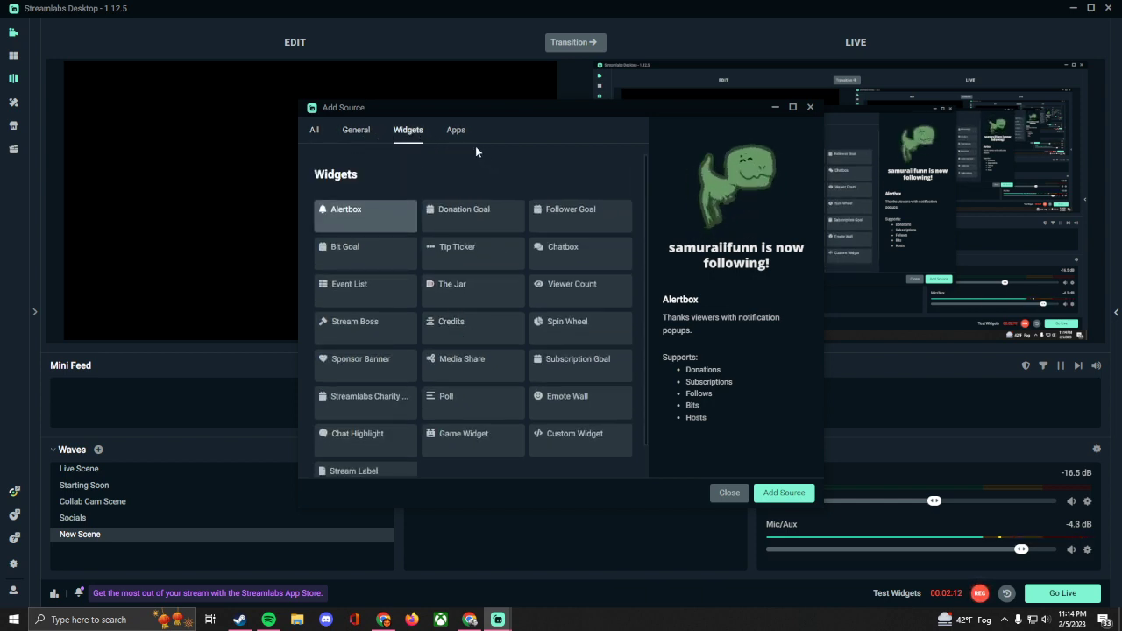
click(458, 132)
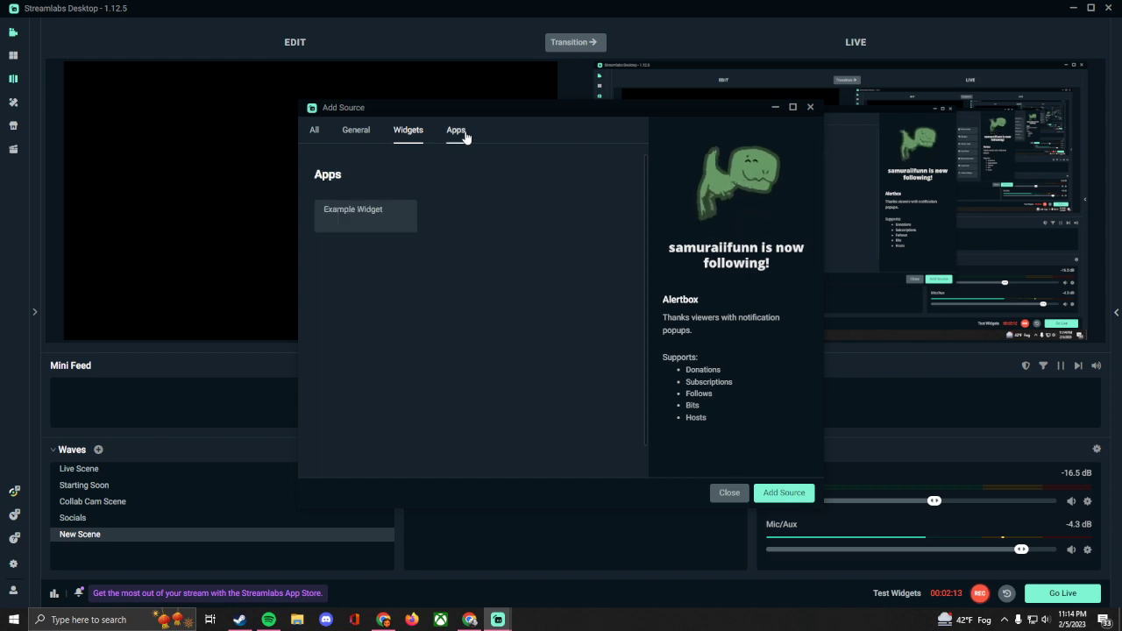
click(314, 130)
click(811, 108)
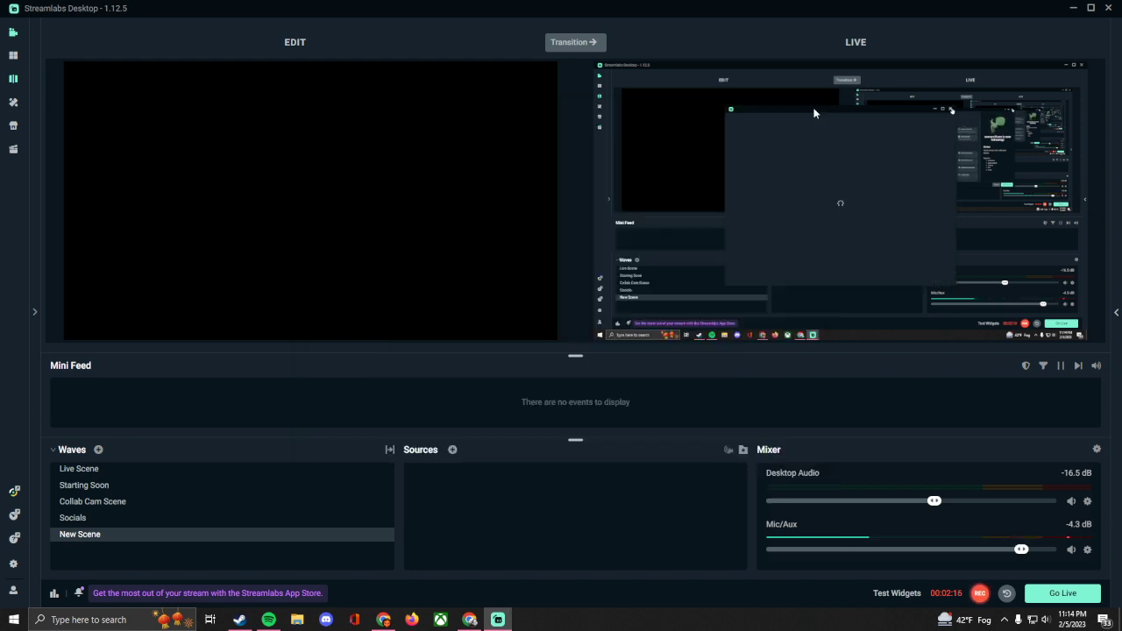
Step: Preview Live Scene, Starting Soon, Collab Cam Scene and Socials one after another, and return to Live Scene
click(145, 470)
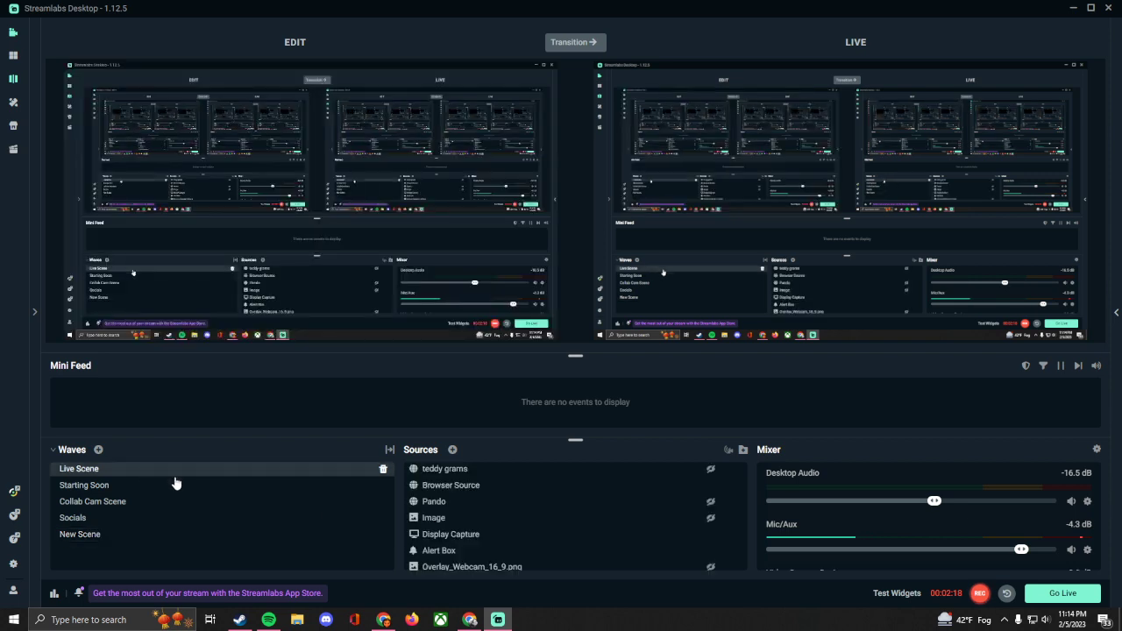
click(185, 489)
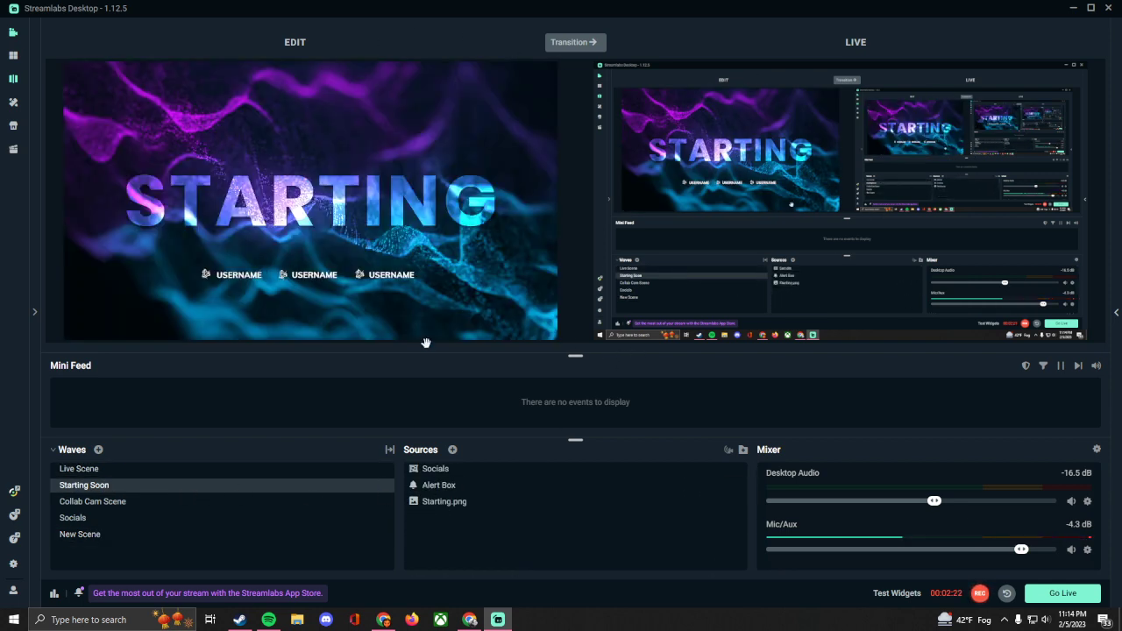
click(221, 510)
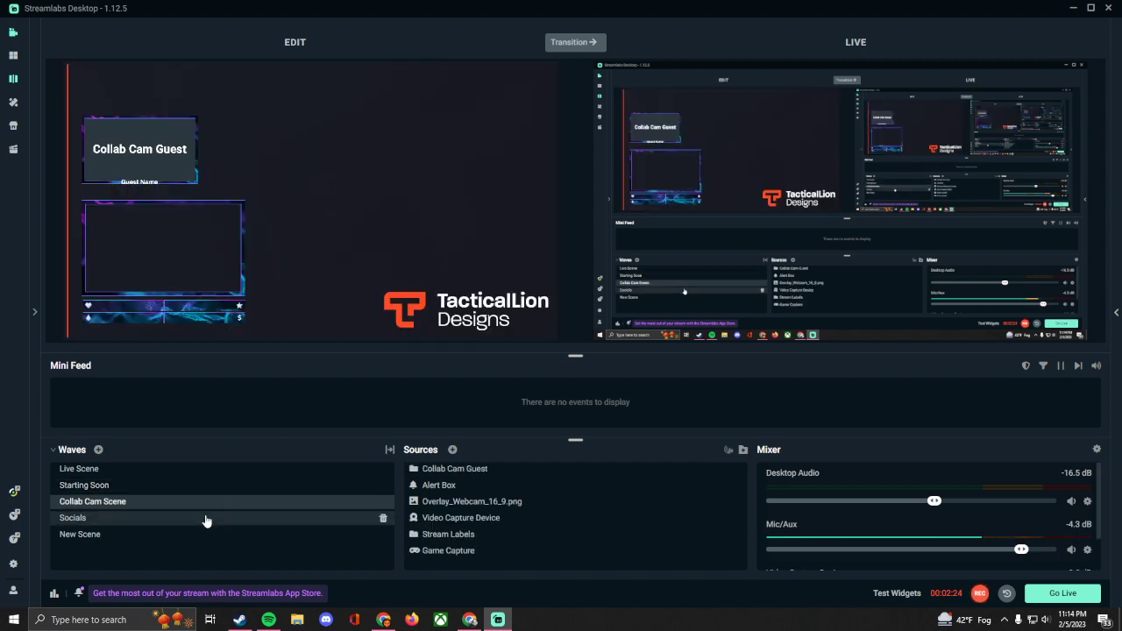
click(207, 520)
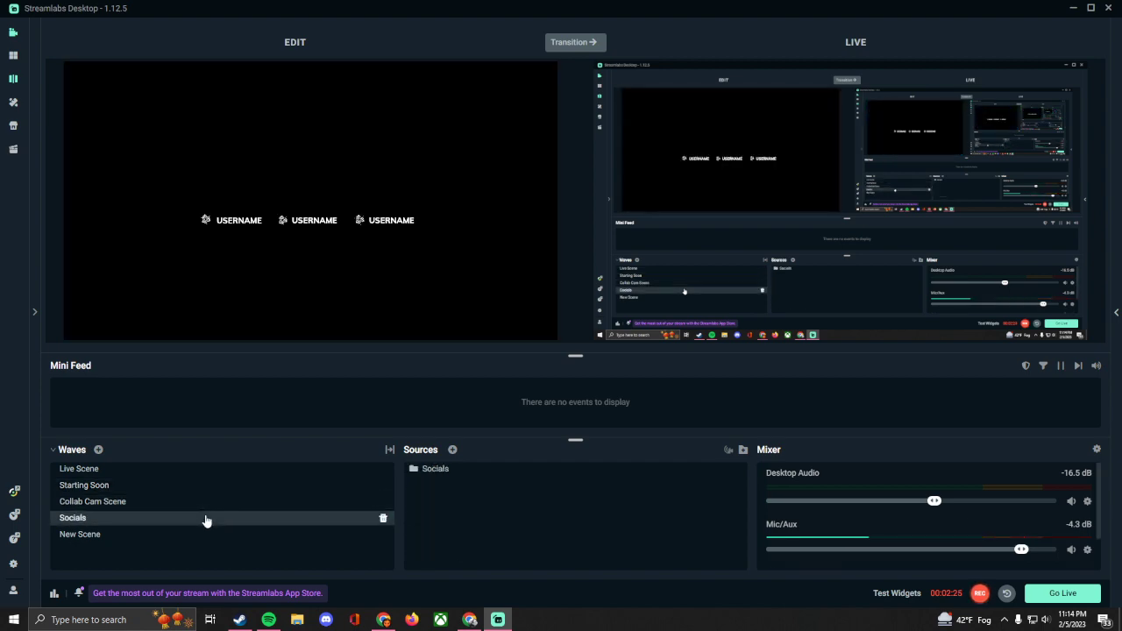
click(179, 471)
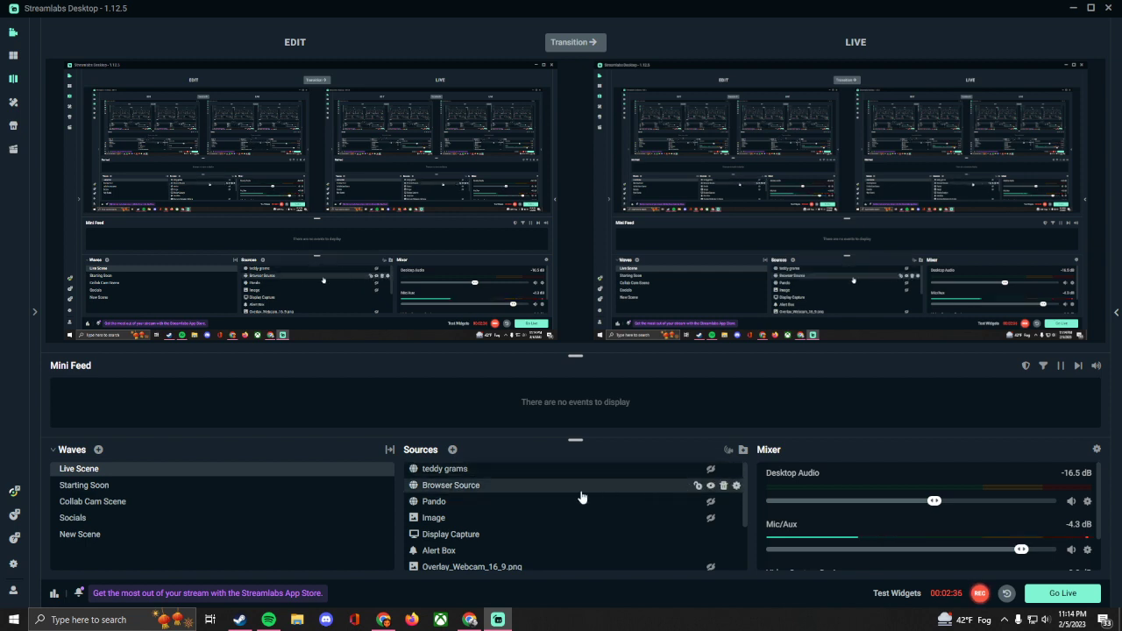
Step: Look through the sources of Live Scene and expand the stream chat beside the editor
scroll(578, 498, down, 3)
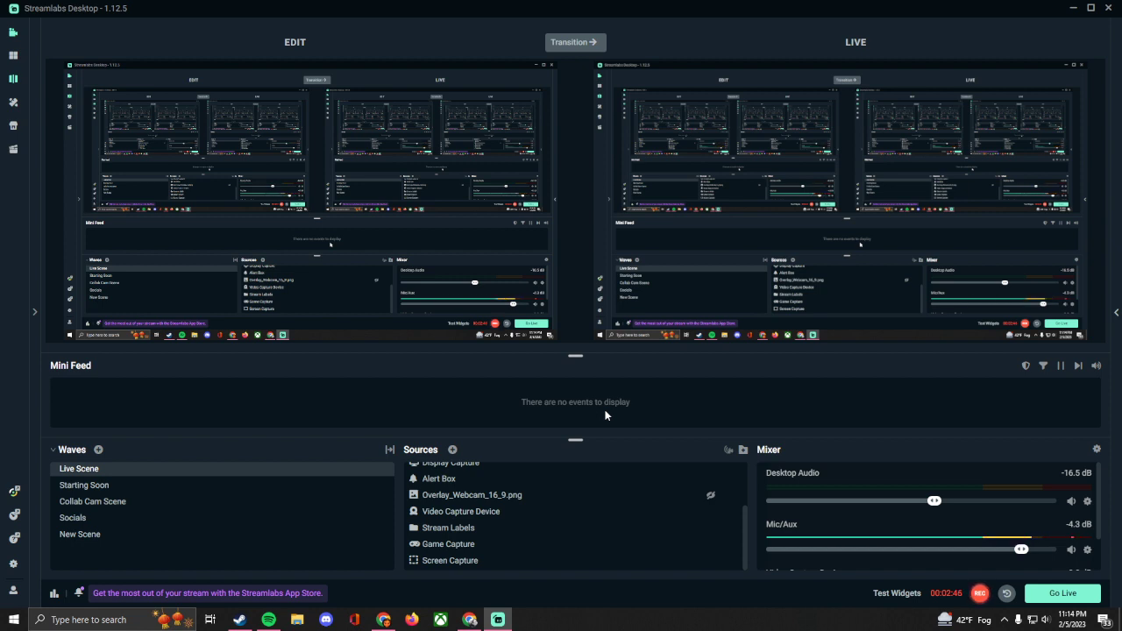
click(1116, 314)
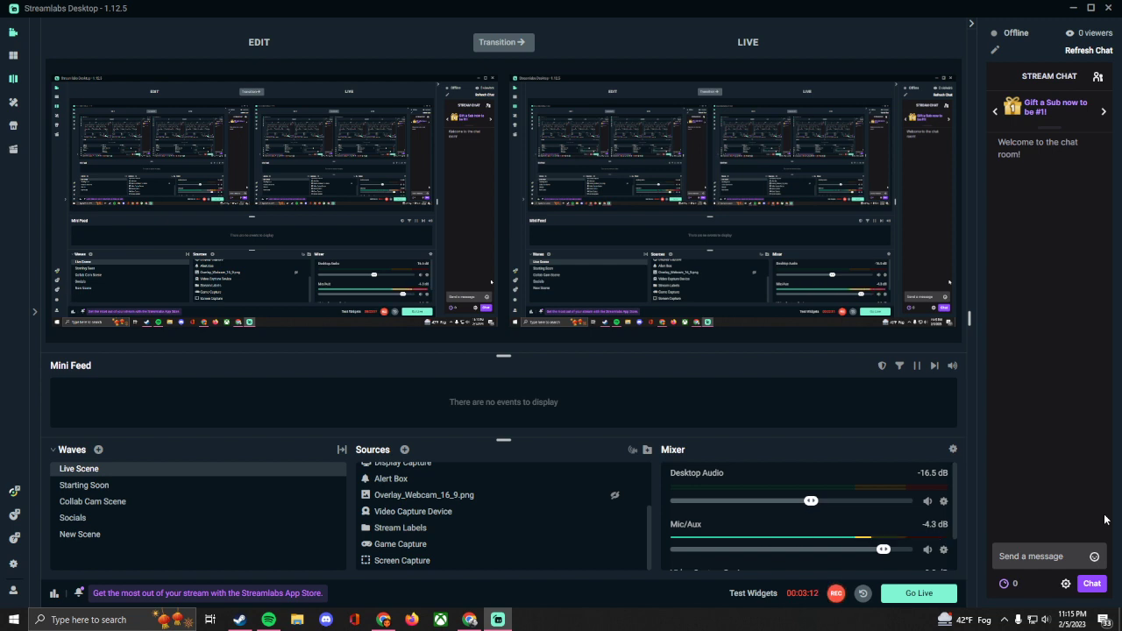
Step: Review the Live Scene sources and open the settings of the Screen Capture source
scroll(526, 496, up, 3)
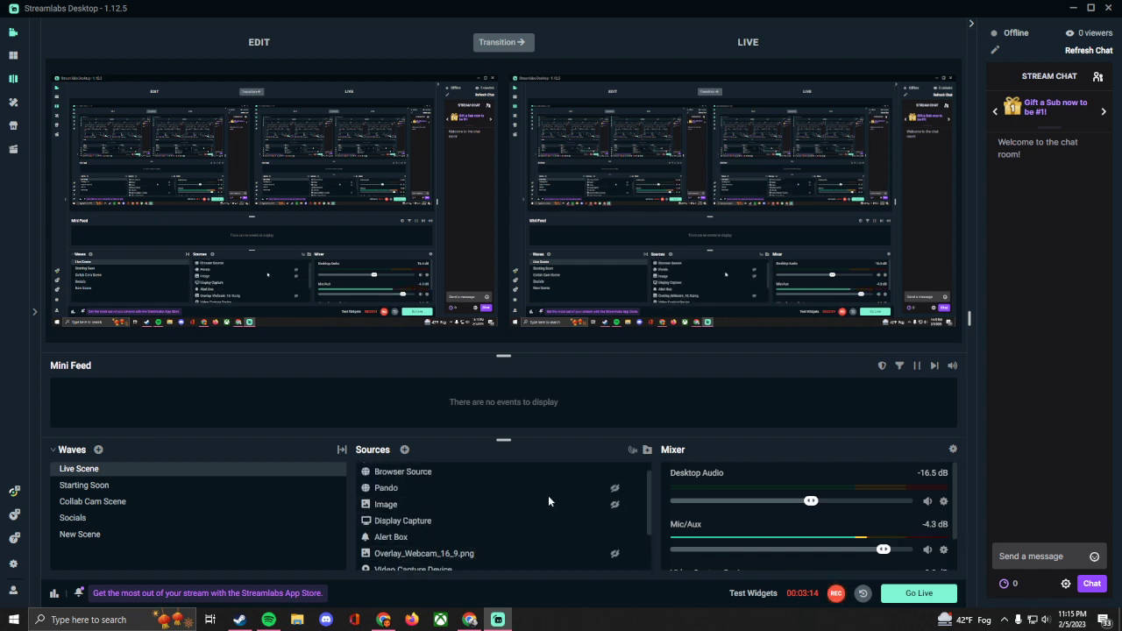
scroll(605, 495, up, 1)
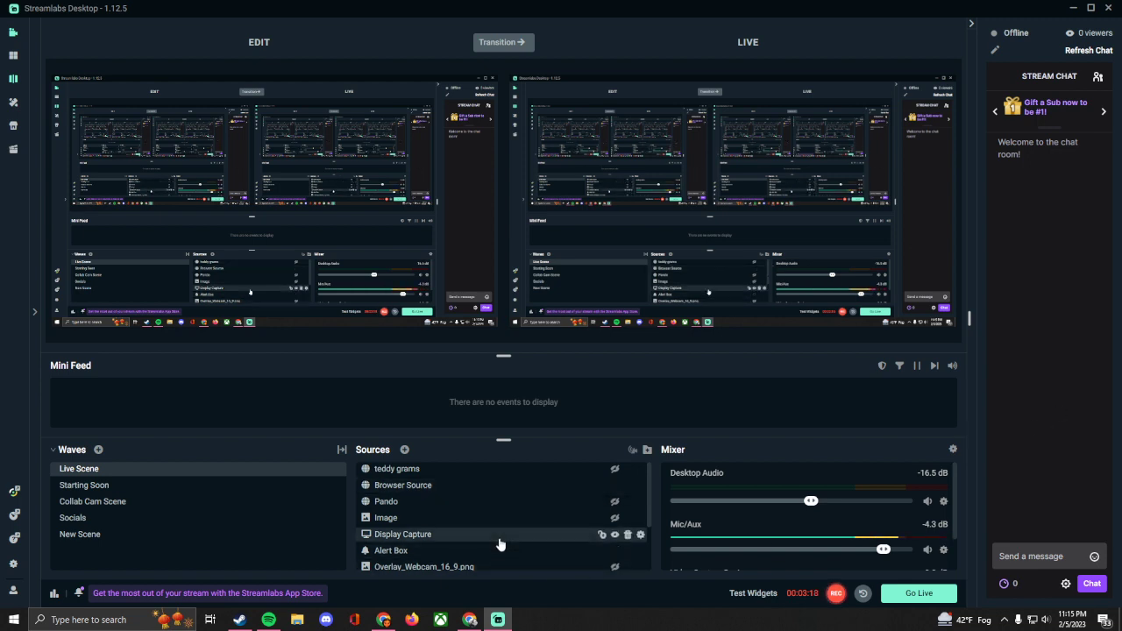
scroll(500, 543, down, 3)
scroll(495, 536, down, 1)
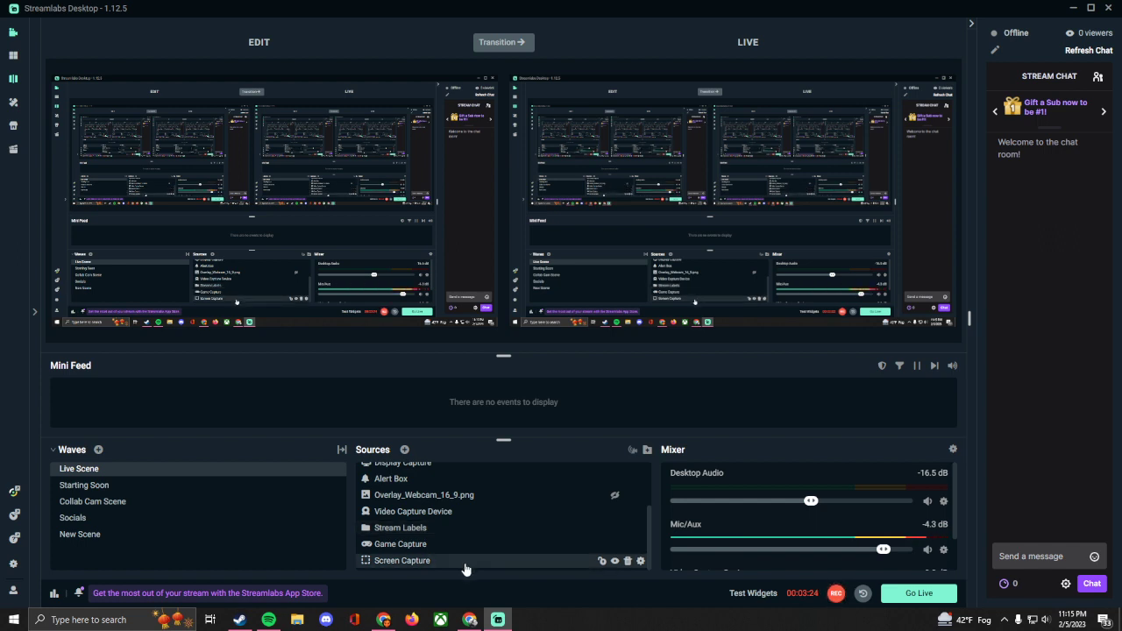
right_click(465, 569)
click(534, 478)
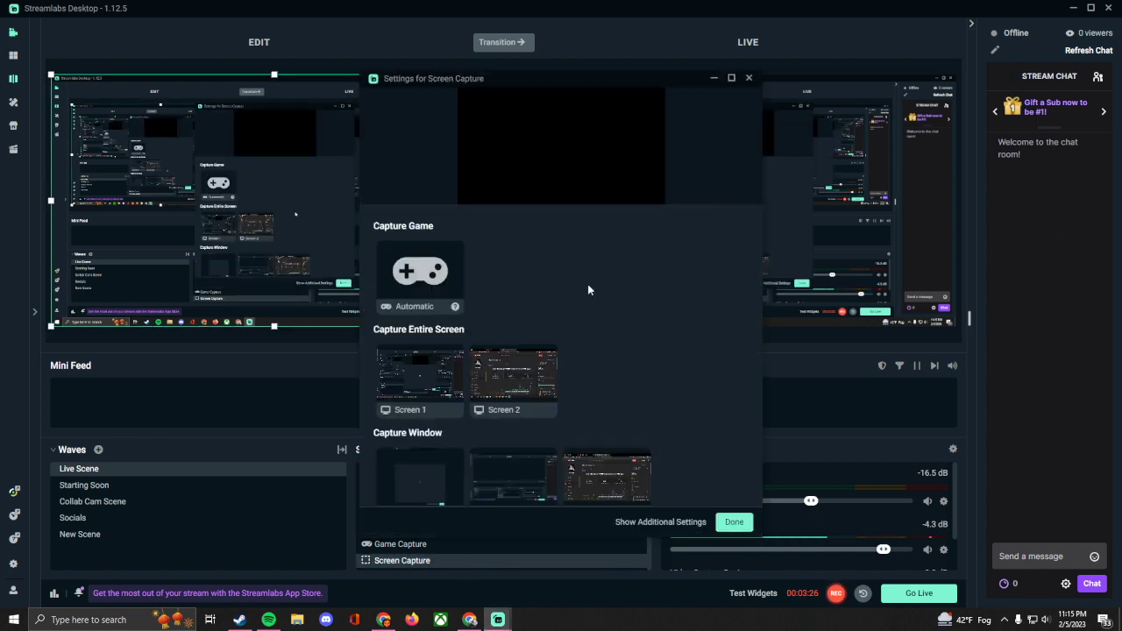
Step: Set the Screen Capture source to capture games automatically and close its settings
scroll(561, 434, down, 1)
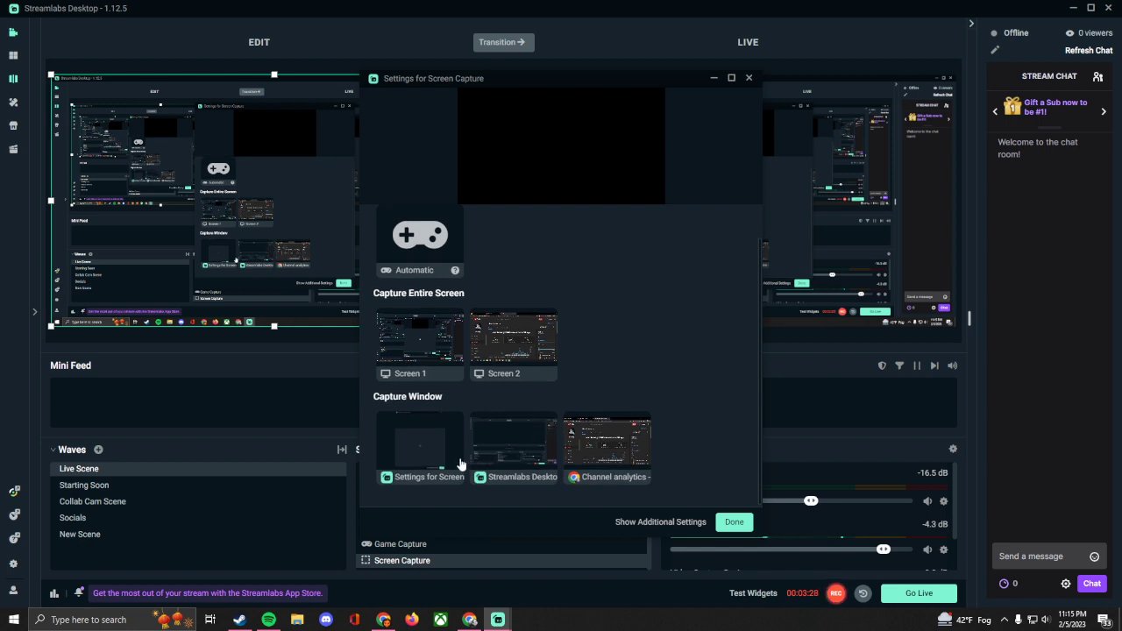
click(417, 247)
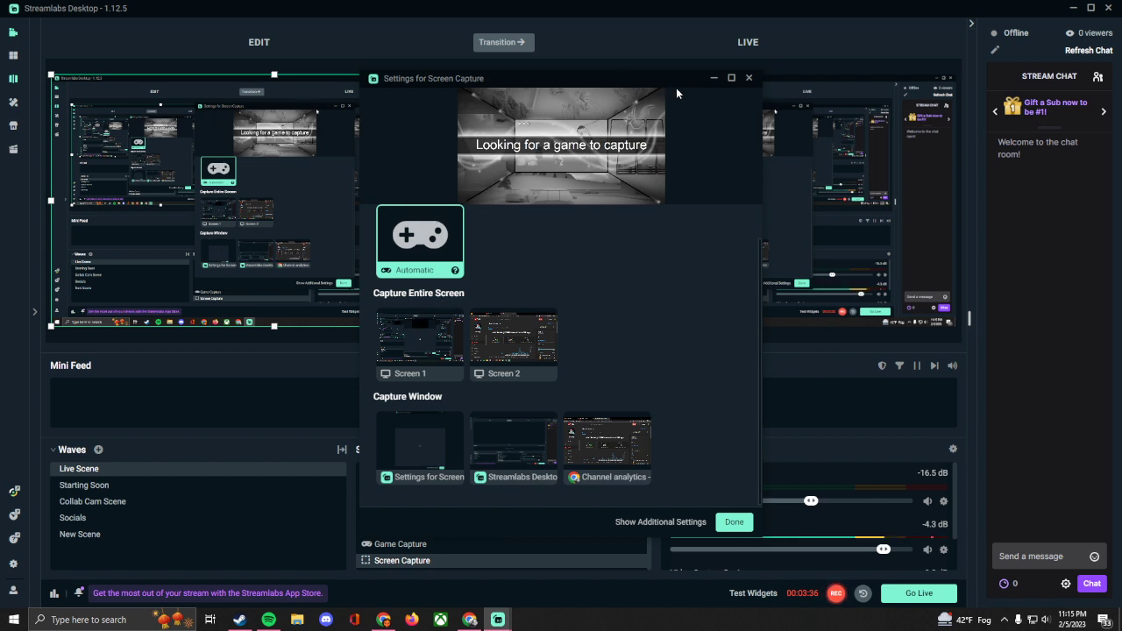
click(735, 522)
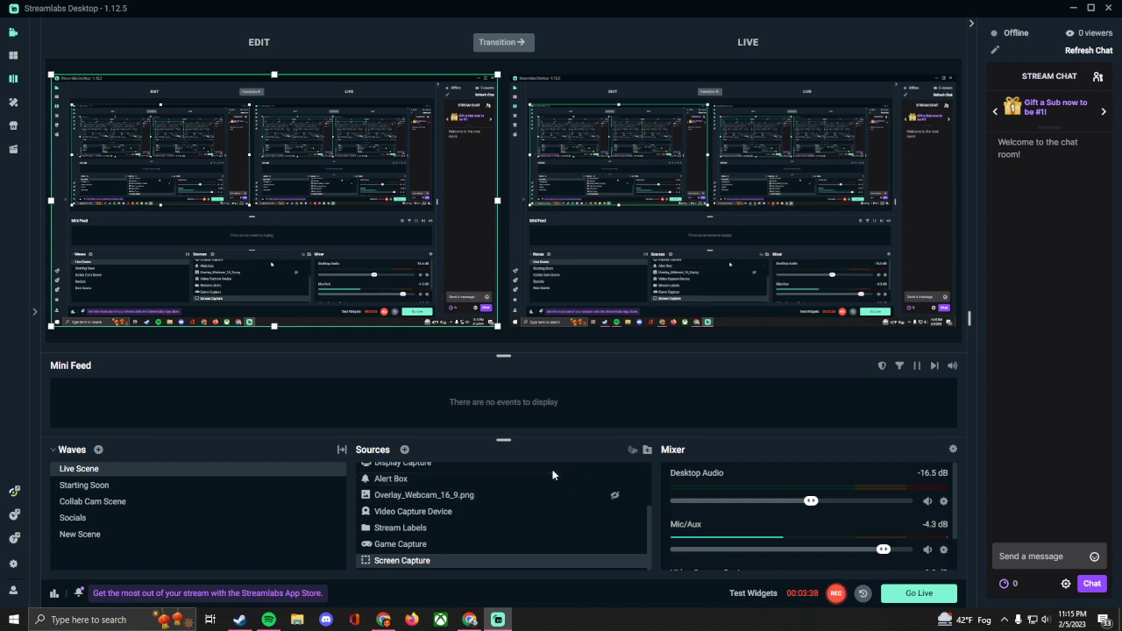
Step: Make the hidden Pando source visible in Live Scene
scroll(500, 499, up, 2)
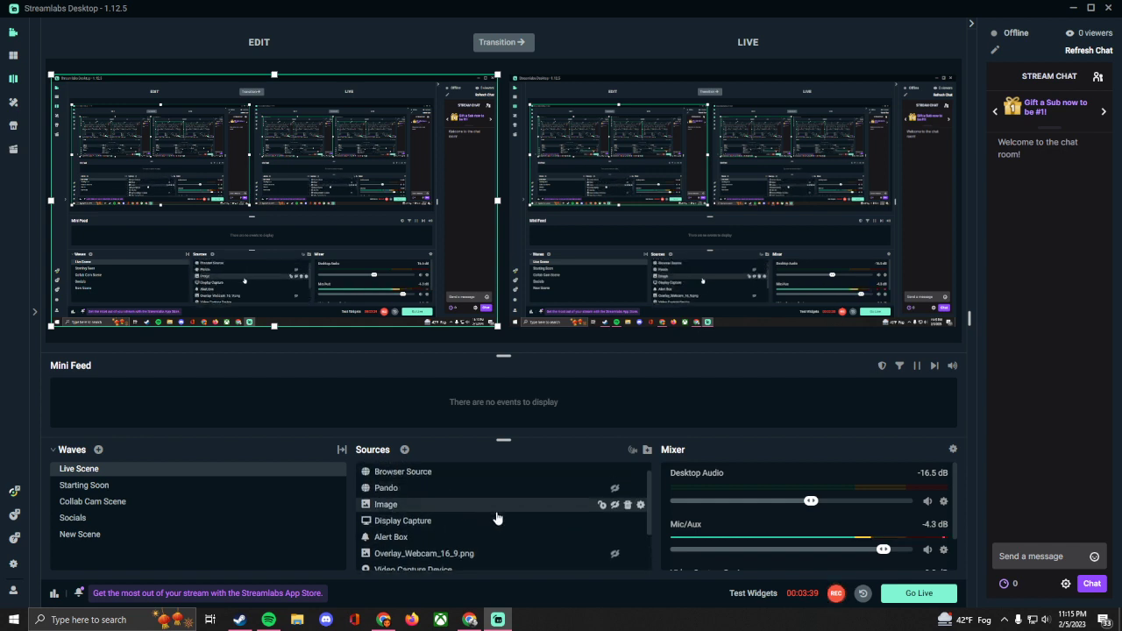
click(615, 488)
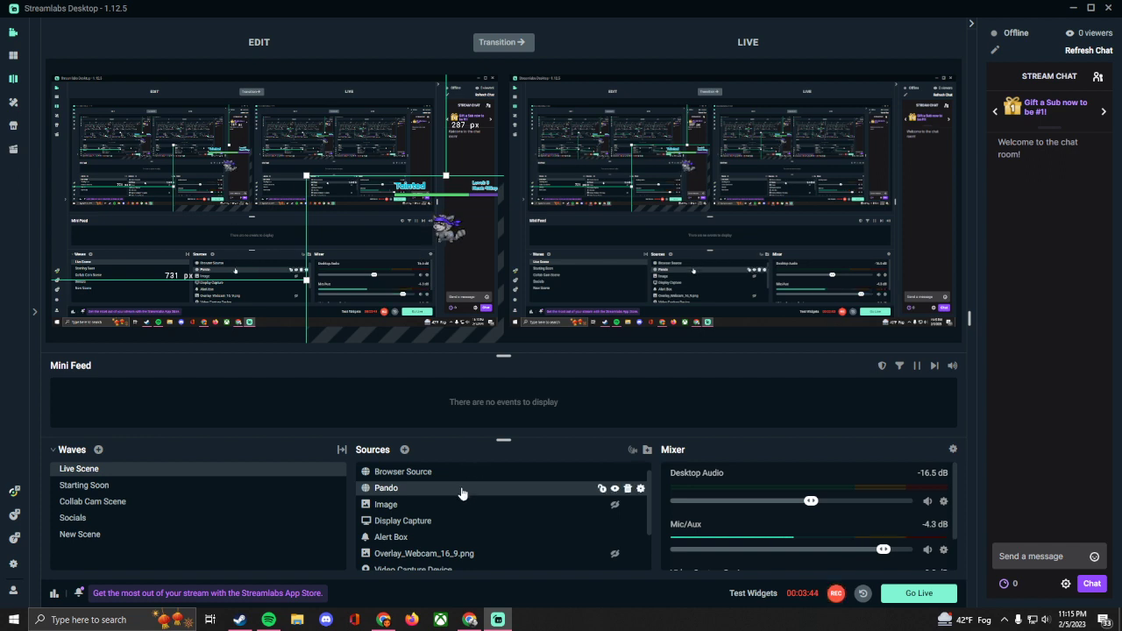
Step: Examine the order of the Live Scene sources, from teddy grams down to Screen Capture
drag(463, 553, 434, 478)
scroll(436, 484, up, 1)
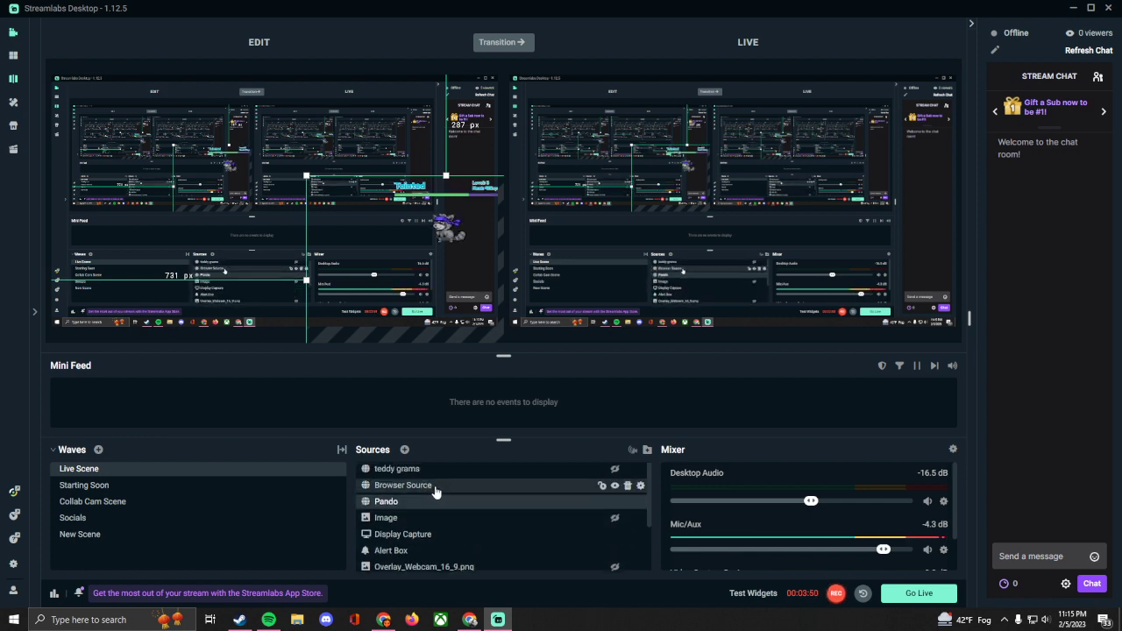
scroll(451, 531, down, 4)
scroll(451, 533, down, 1)
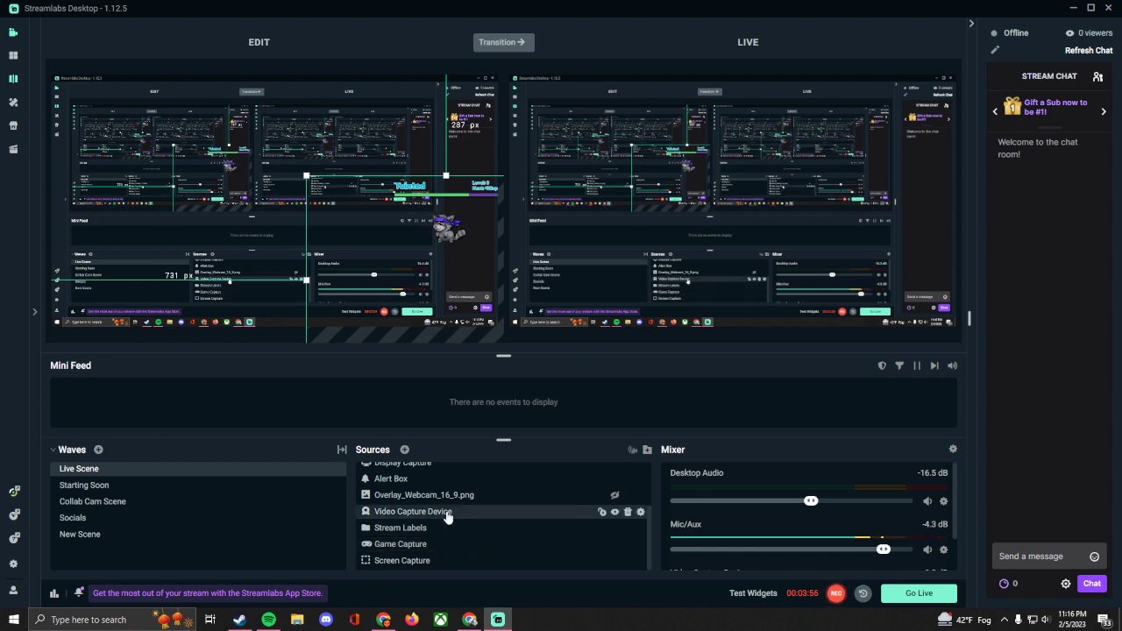
scroll(431, 513, up, 3)
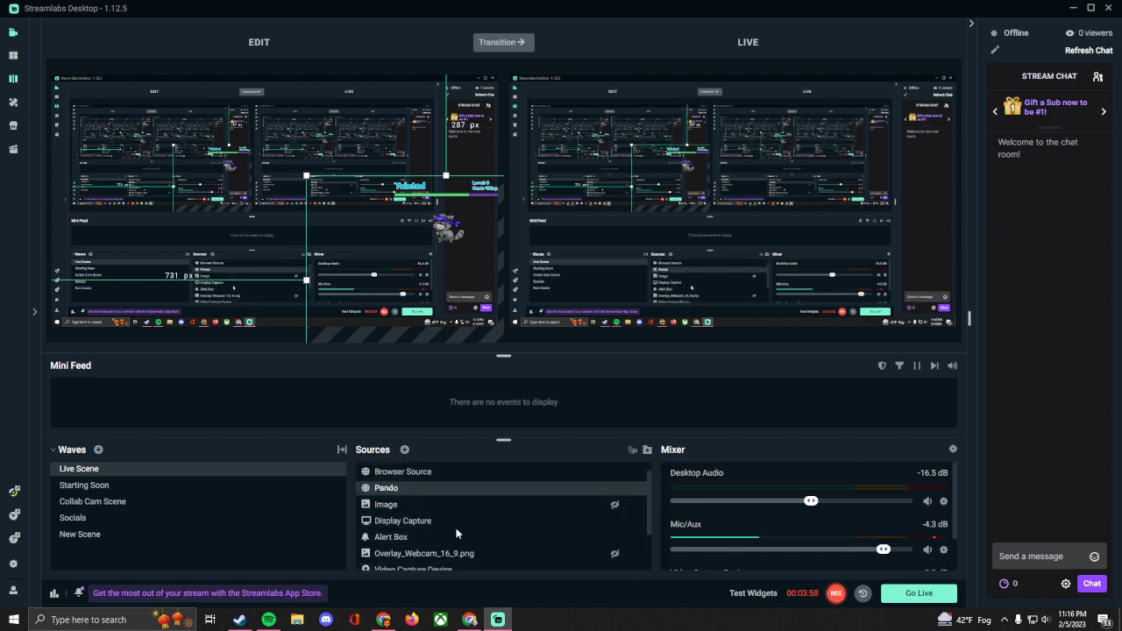